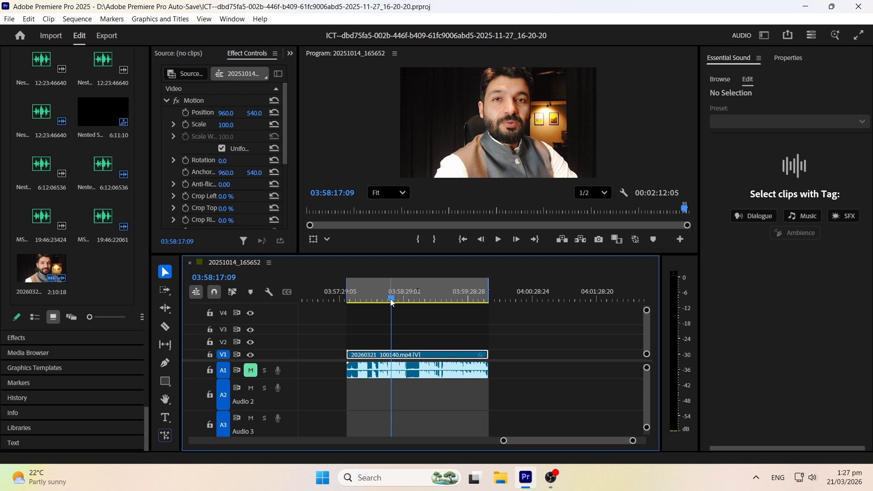
# Step: Open the media export settings for the 20251014_165652 sequence and choose MP3 as the format
pyautogui.moveTo(392, 303); pyautogui.dragTo(397, 302)
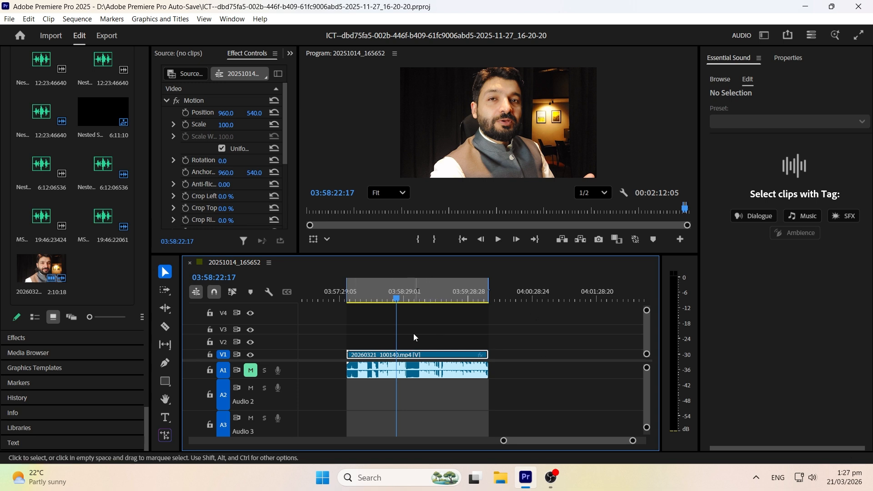
pyautogui.moveTo(397, 308); pyautogui.dragTo(427, 304)
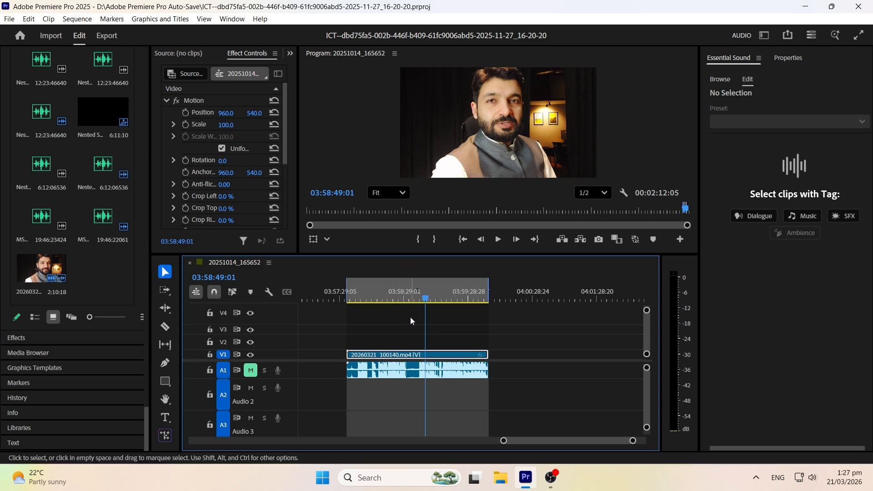
pyautogui.click(9, 19)
pyautogui.moveTo(41, 328)
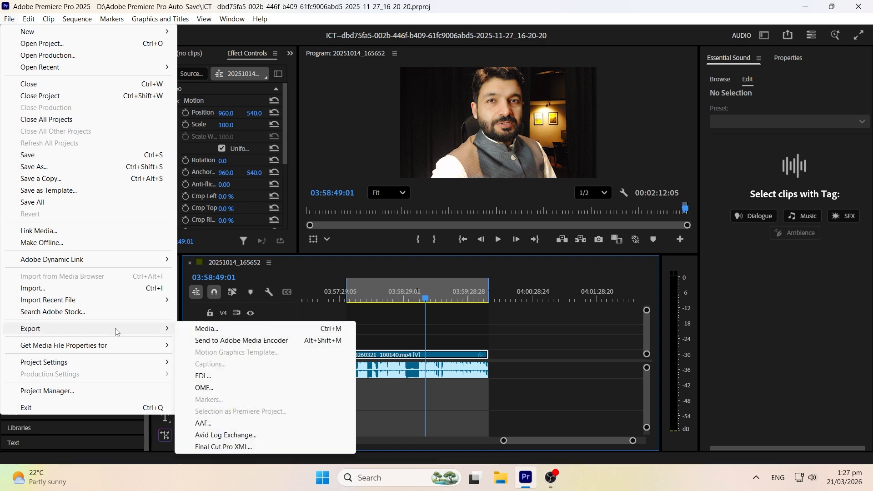
pyautogui.click(200, 327)
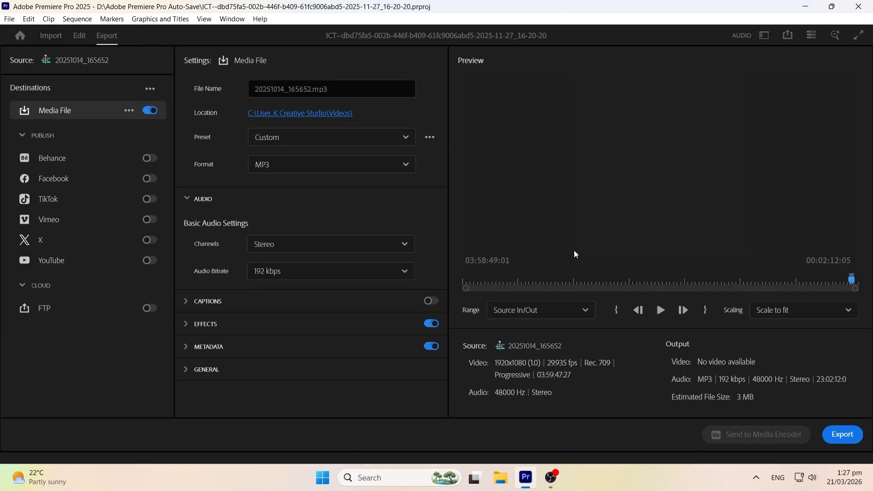
pyautogui.click(574, 254)
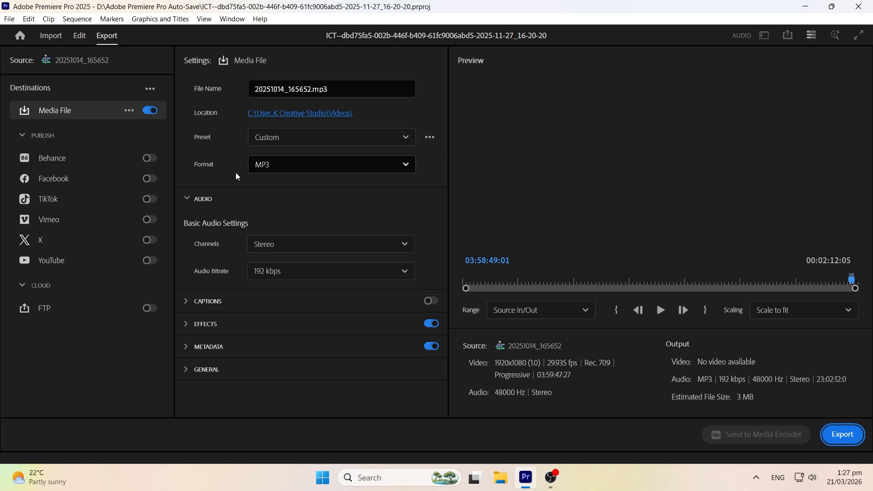
pyautogui.click(395, 169)
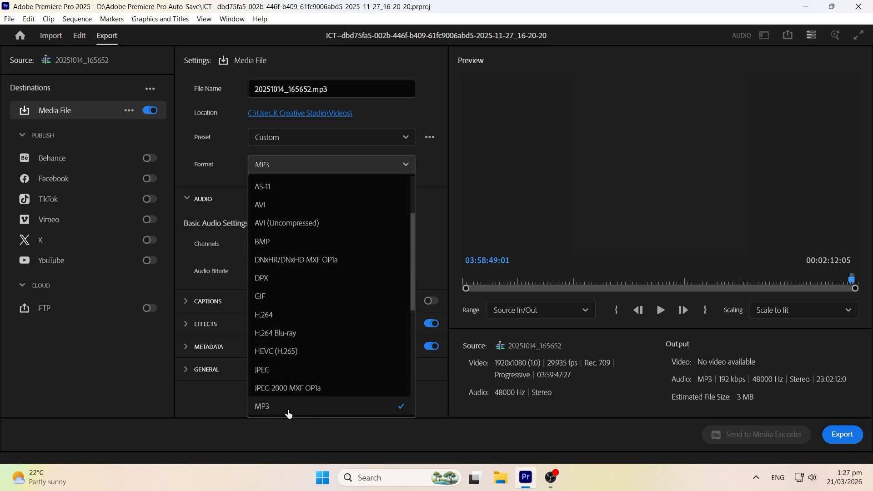
pyautogui.click(289, 407)
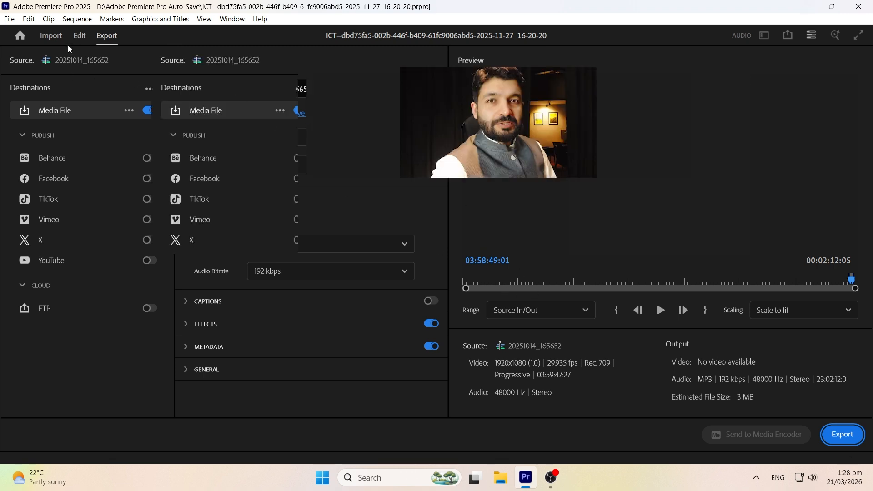
# Step: Return to the editing workspace and reopen the export settings, accepting the offline media notice
pyautogui.click(51, 35)
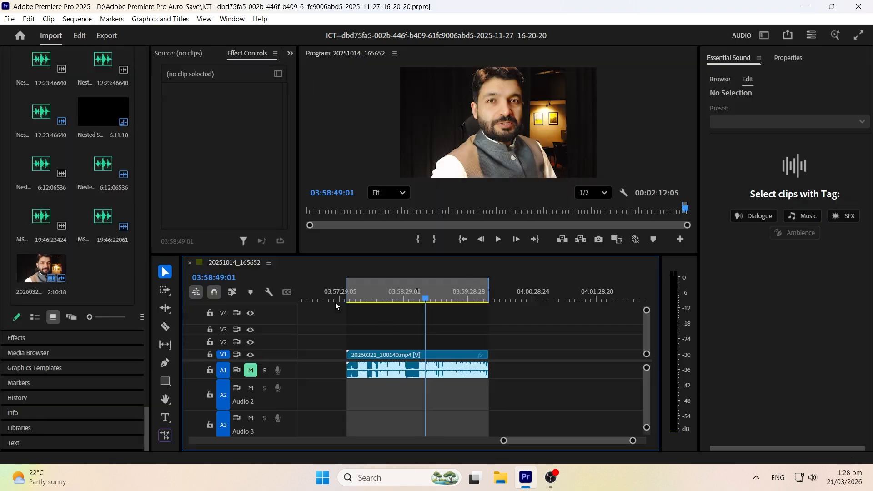
pyautogui.click(77, 31)
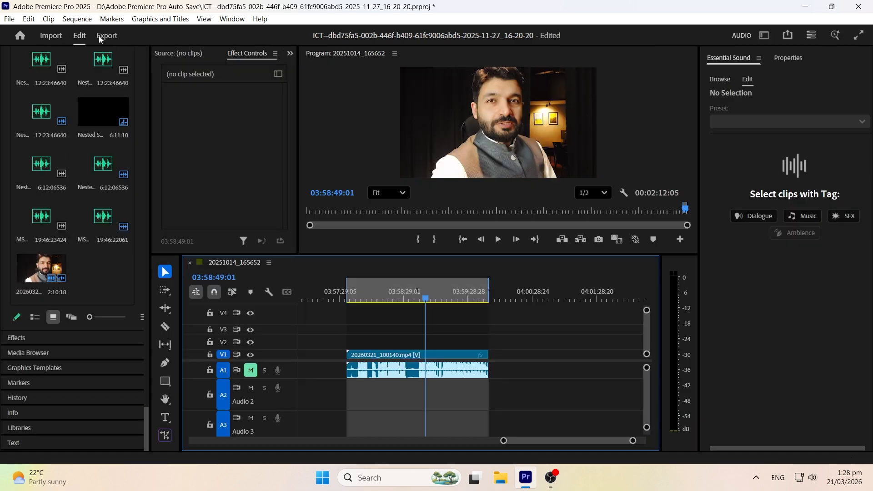
pyautogui.click(100, 38)
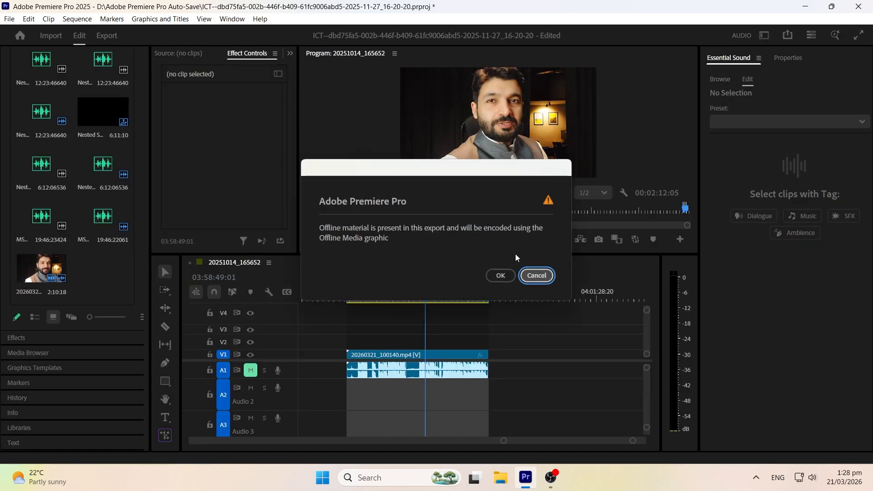
pyautogui.click(501, 274)
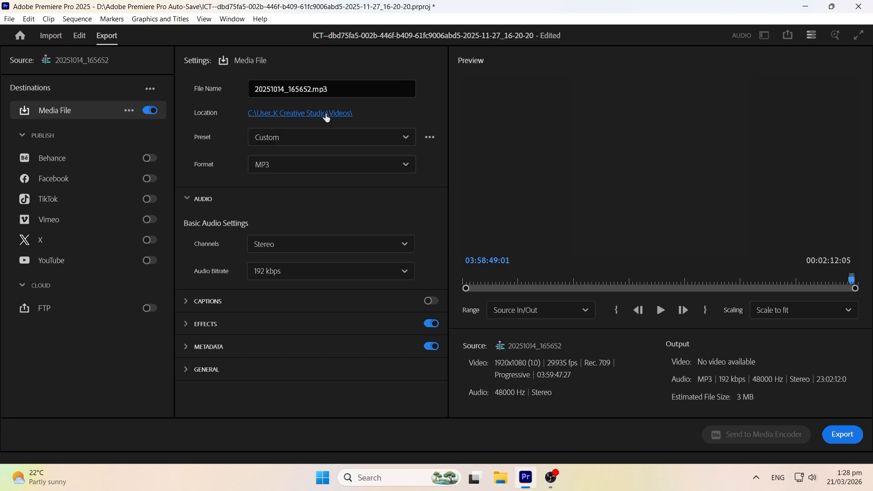
# Step: Set the Desktop as the save location and export the sequence audio as an MP3
pyautogui.click(323, 114)
pyautogui.click(48, 136)
pyautogui.click(341, 276)
pyautogui.click(844, 436)
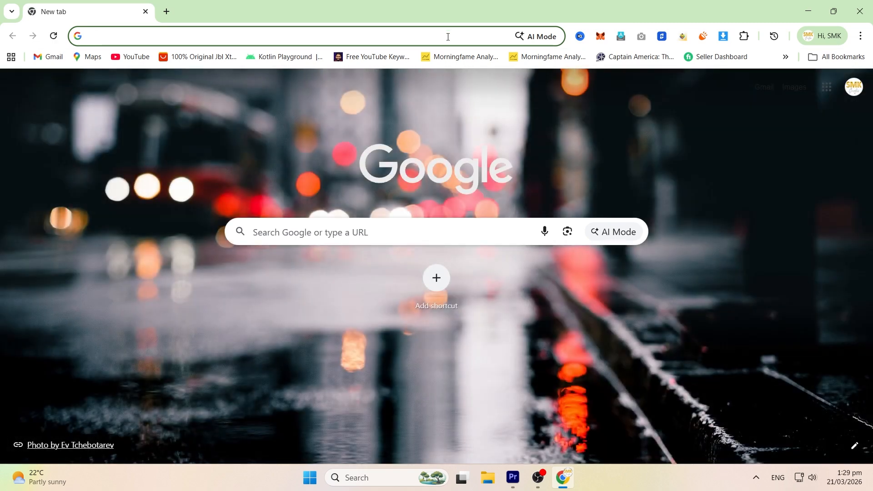
# Step: Search the web in Chrome for "adobe podcast", open the Adobe Podcast site and start its Enhance Speech tool
pyautogui.write('adobe podcast')
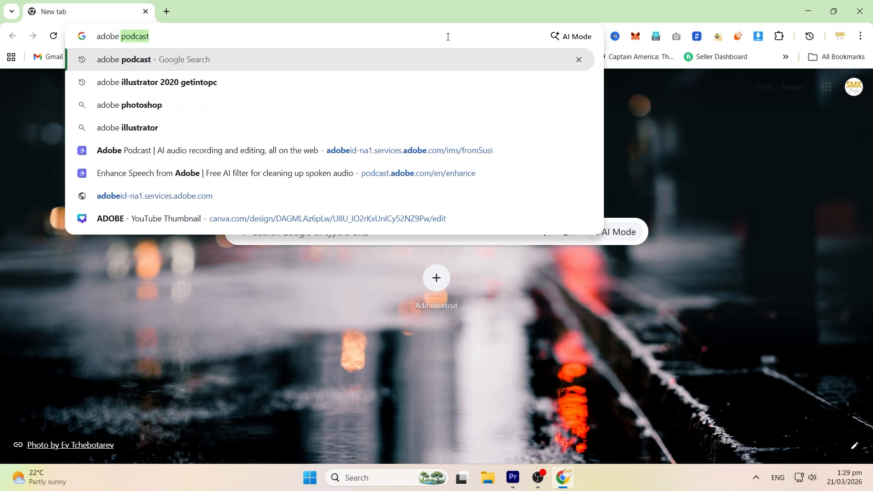
pyautogui.press('Return')
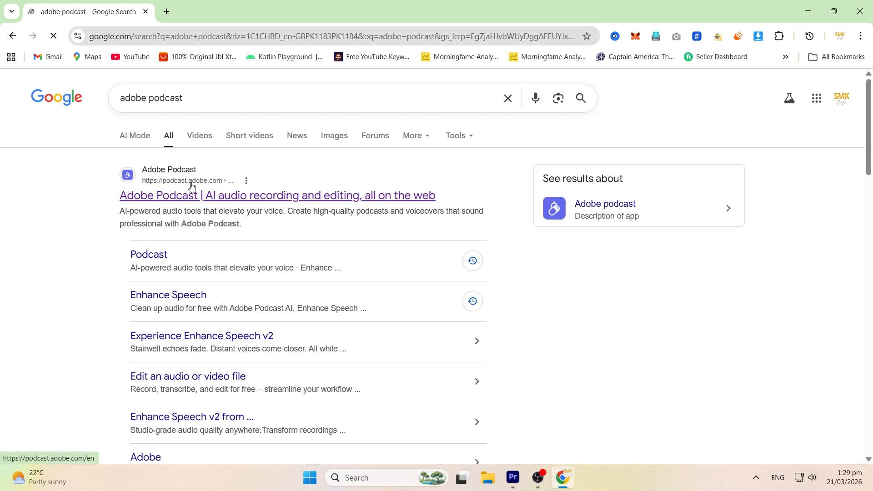
pyautogui.click(213, 200)
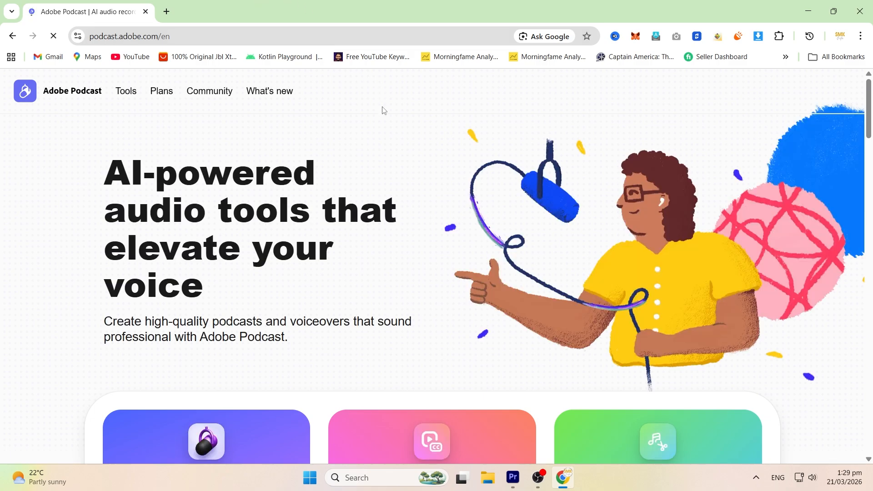
pyautogui.scroll(-5, 382, 101)
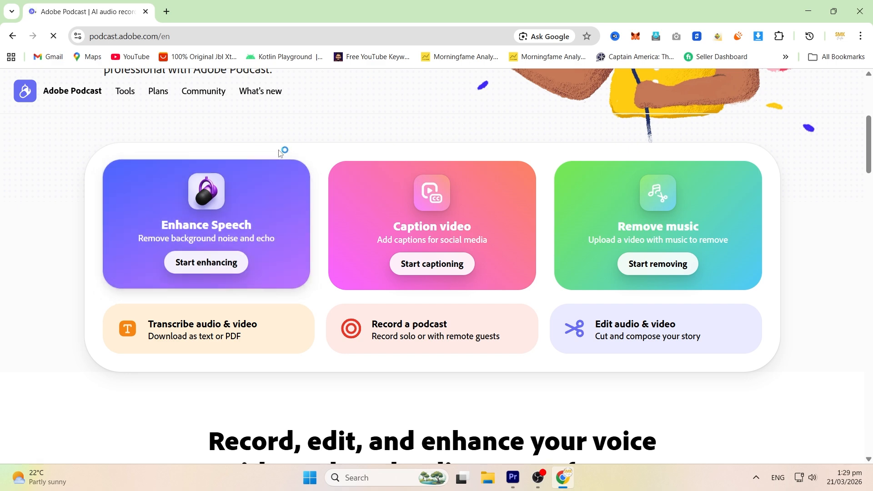
pyautogui.click(218, 267)
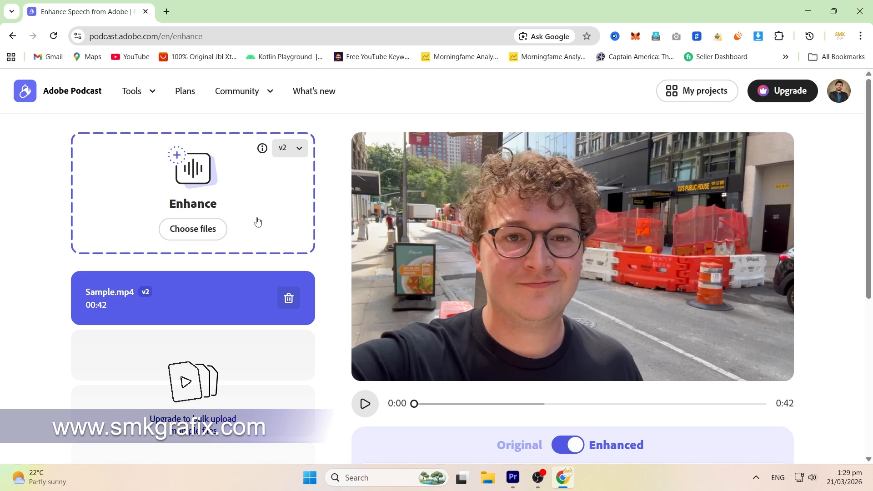
# Step: Choose the exported file 20251014_165652_1.mp3 from the Desktop for speech enhancement
pyautogui.click(189, 230)
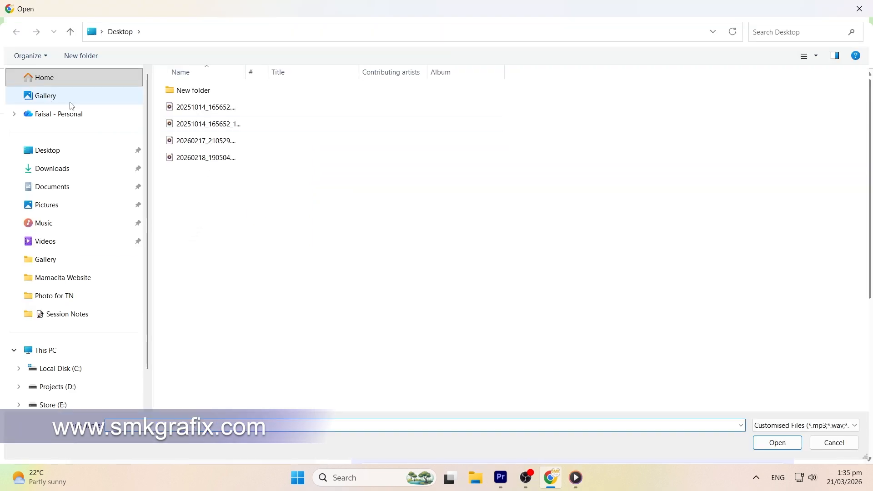
pyautogui.click(49, 150)
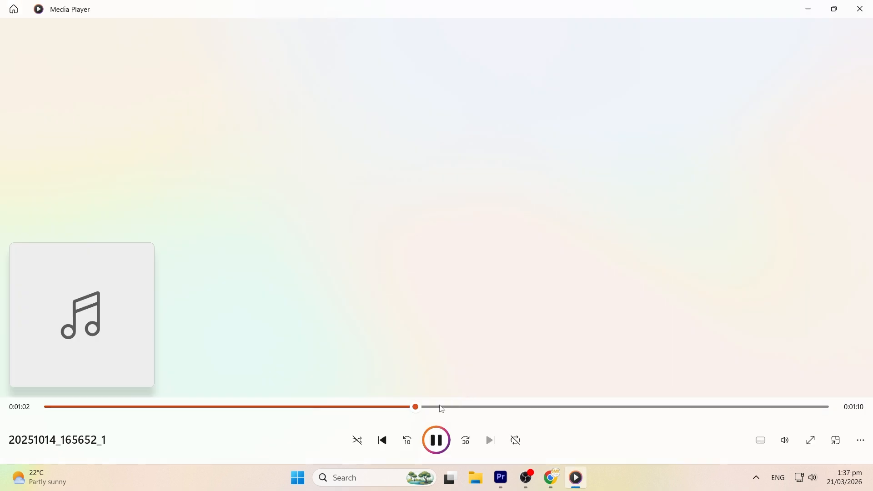
# Step: Play part of the original recording in Media Player and part of the enhanced version in Chrome to compare them
pyautogui.click(449, 408)
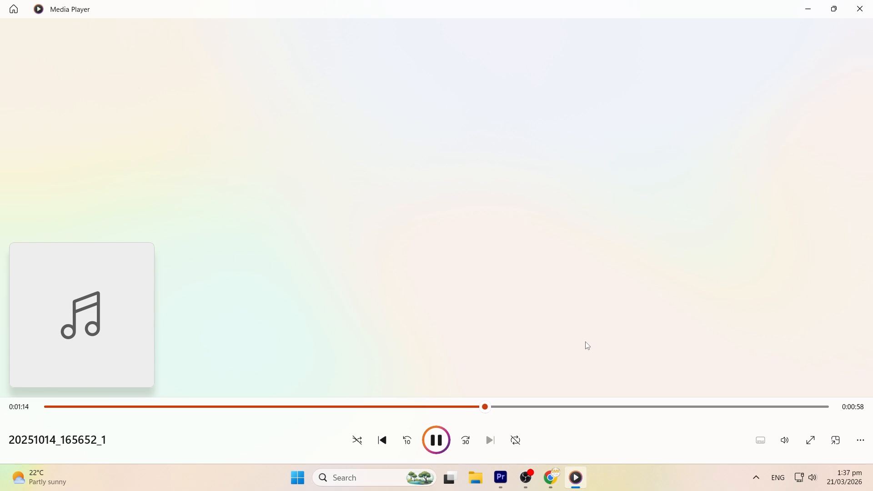
pyautogui.click(436, 441)
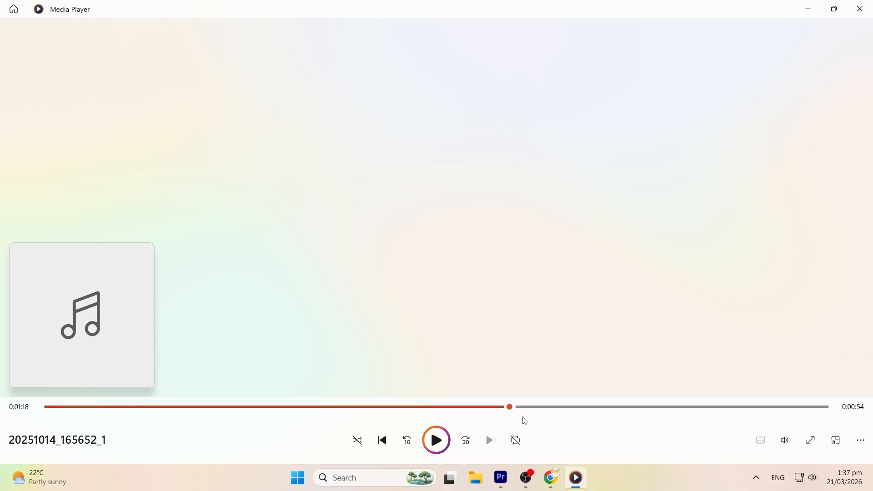
pyautogui.click(553, 479)
pyautogui.click(621, 146)
pyautogui.click(365, 146)
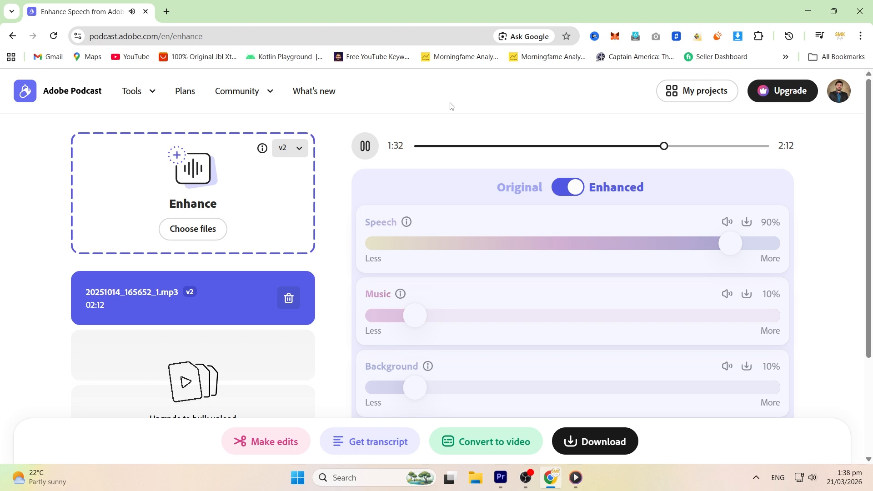
pyautogui.click(367, 145)
# Step: Download the enhanced audio and place it from its download folder on audio track A2 under the video clip in Premiere Pro
pyautogui.click(597, 450)
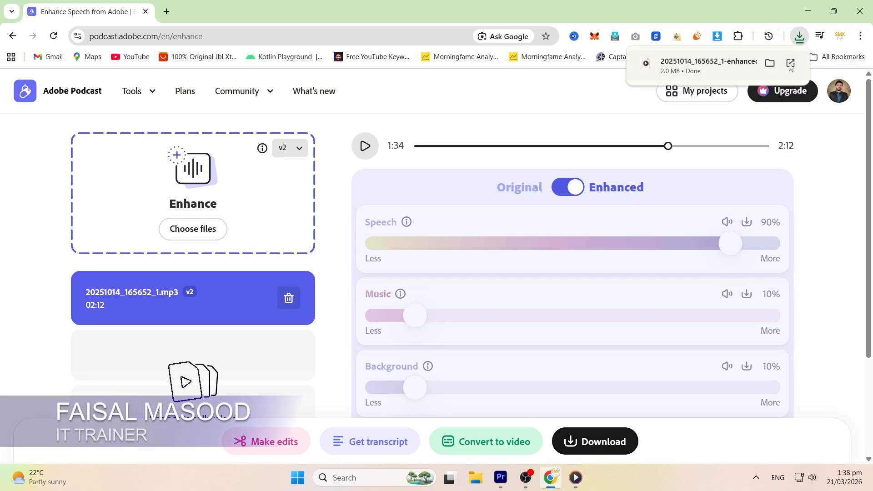
pyautogui.click(770, 66)
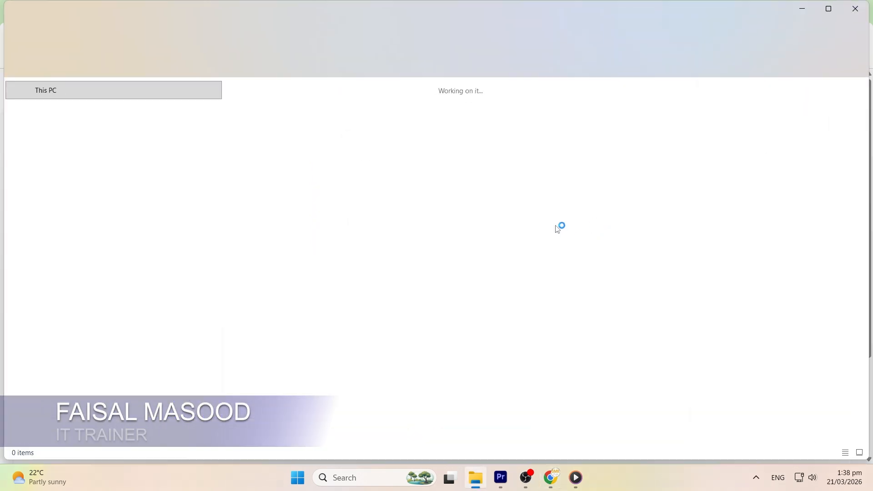
pyautogui.moveTo(293, 160); pyautogui.dragTo(358, 395)
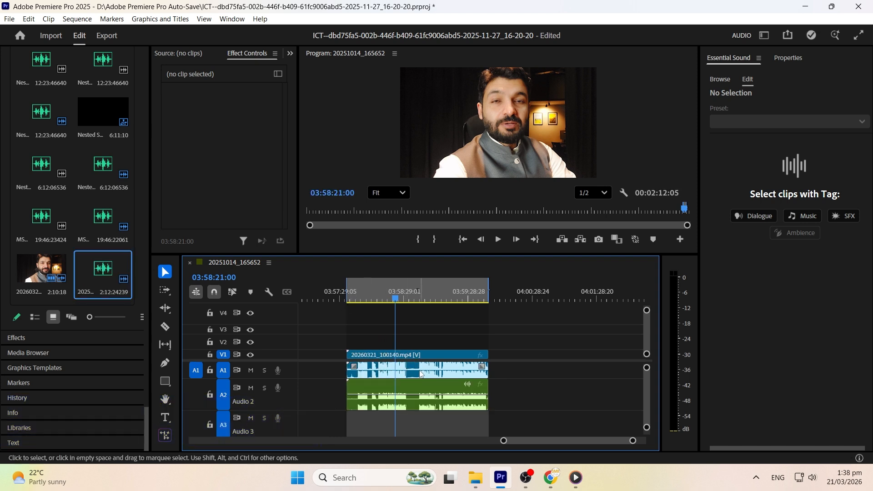